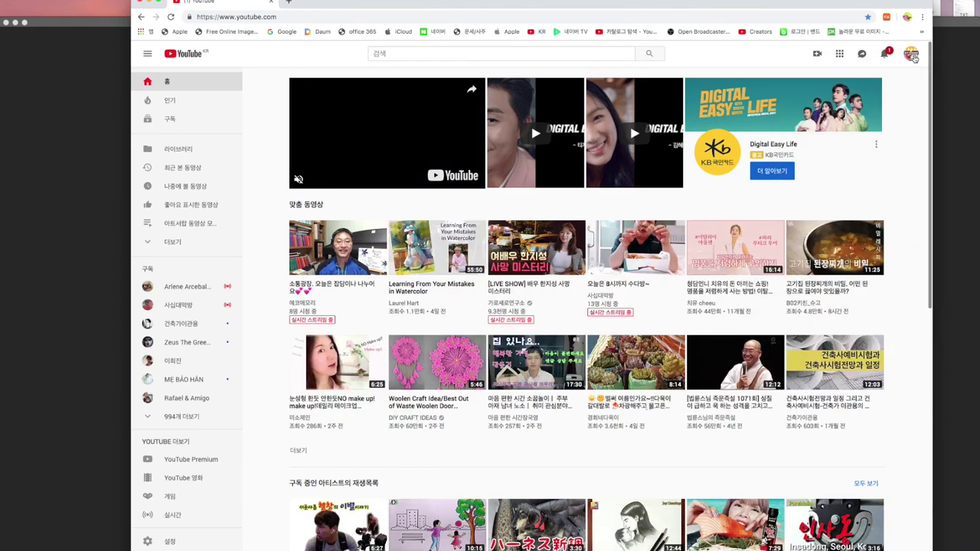
Open your own YouTube channel page and start editing the channel art in the banner
{"action": "left_click", "coordinate": [911, 53]}
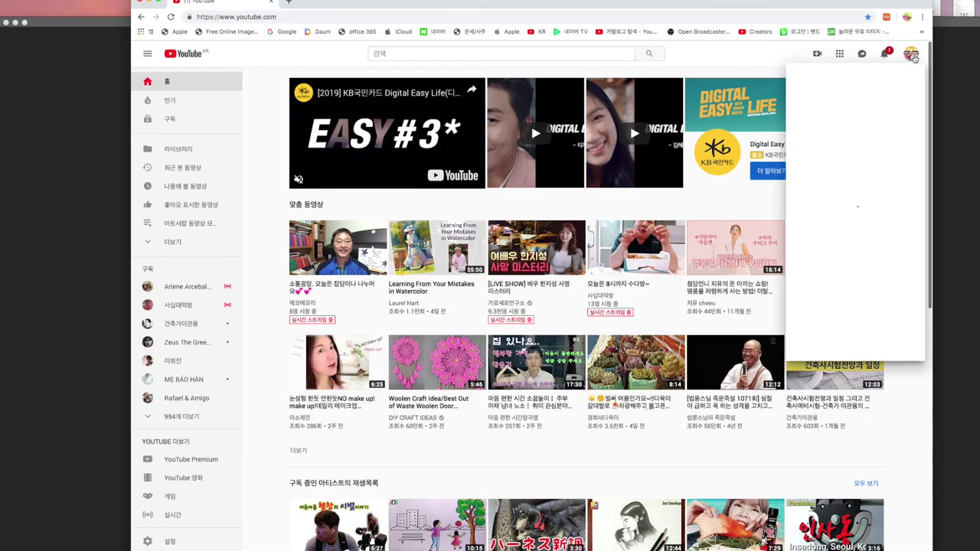
{"action": "left_click", "coordinate": [831, 113]}
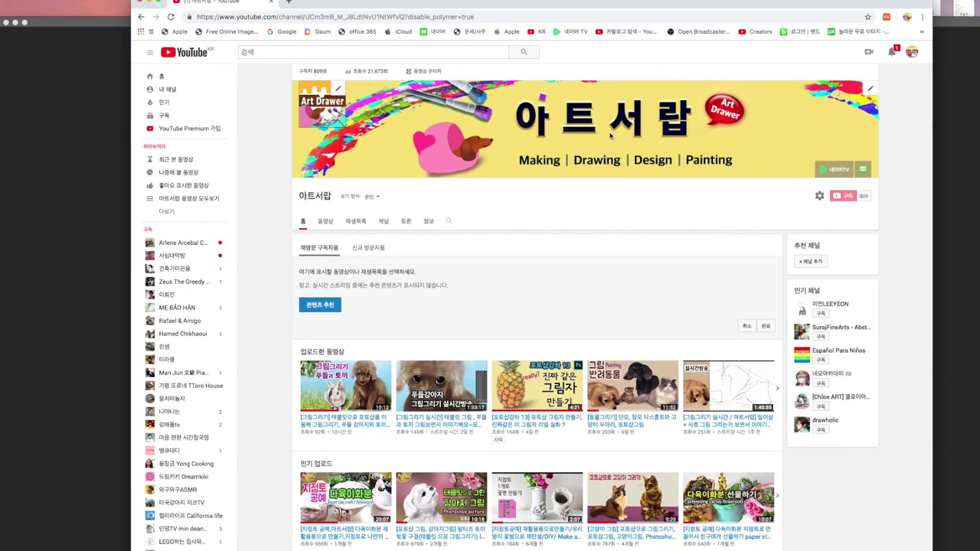
{"action": "left_click", "coordinate": [871, 89]}
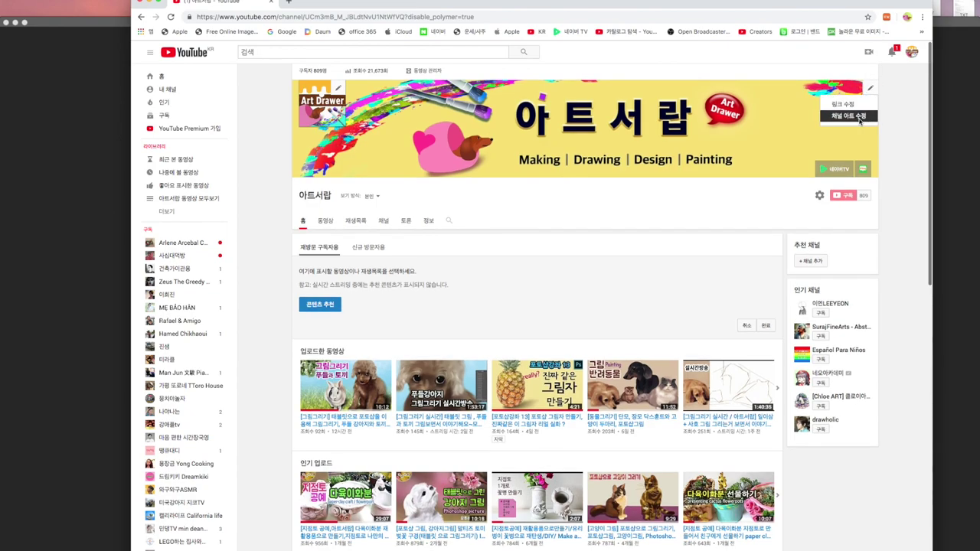
{"action": "scroll", "coordinate": [850, 116], "scroll_direction": "down", "scroll_amount": 1}
{"action": "left_click", "coordinate": [850, 114]}
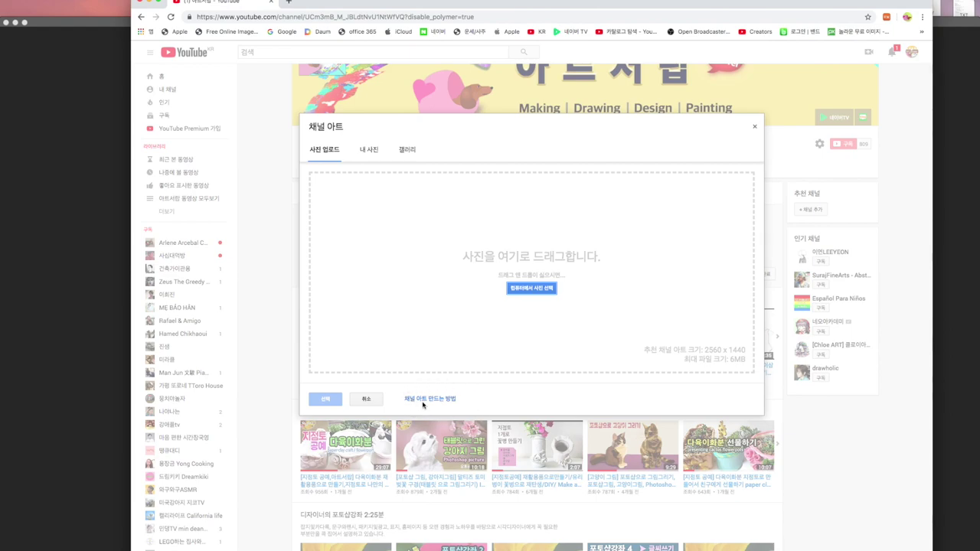
Open the help article on making channel art, download Channel Art Templates from the image size and file guidelines, and close the article
{"action": "left_click", "coordinate": [425, 400]}
{"action": "scroll", "coordinate": [430, 400], "scroll_direction": "down", "scroll_amount": 5}
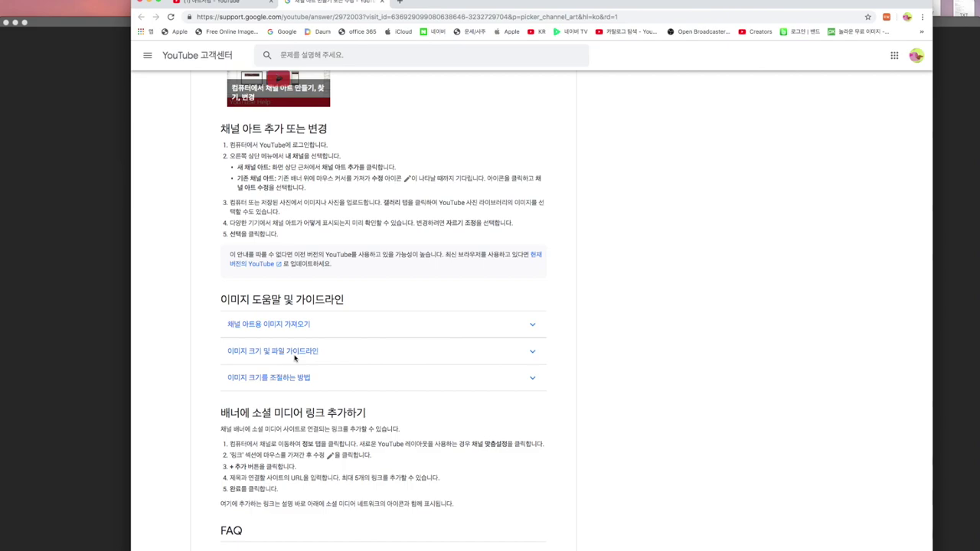
{"action": "left_click", "coordinate": [299, 353]}
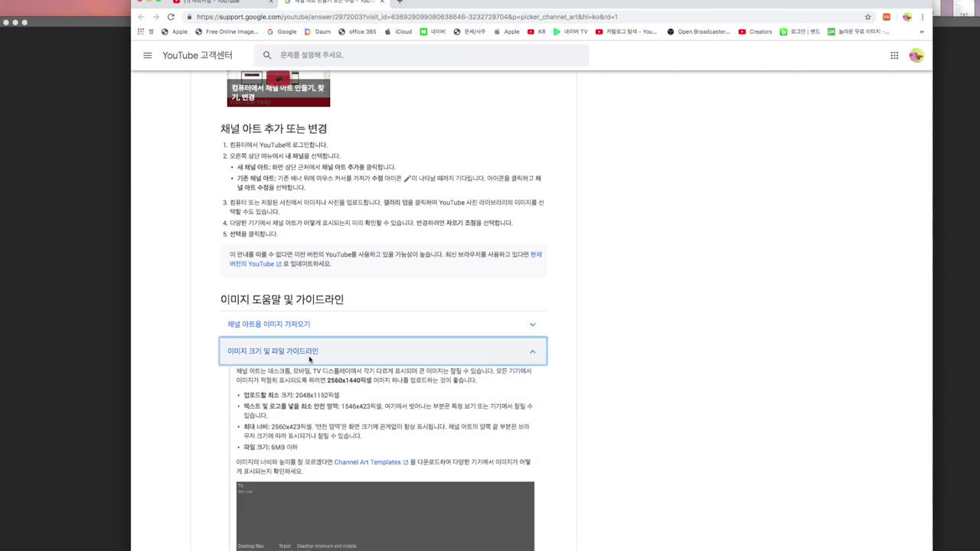
{"action": "scroll", "coordinate": [310, 359], "scroll_direction": "down", "scroll_amount": 5}
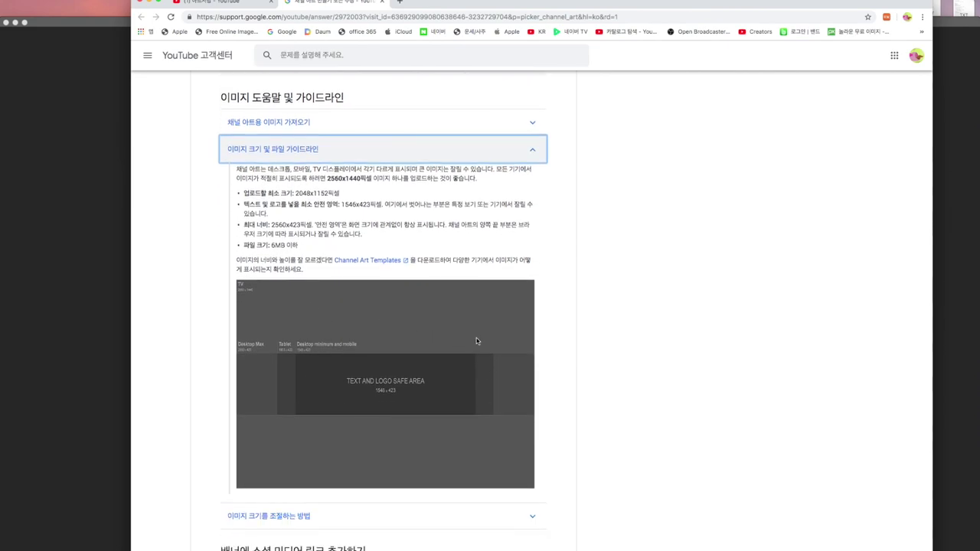
{"action": "left_click", "coordinate": [391, 263]}
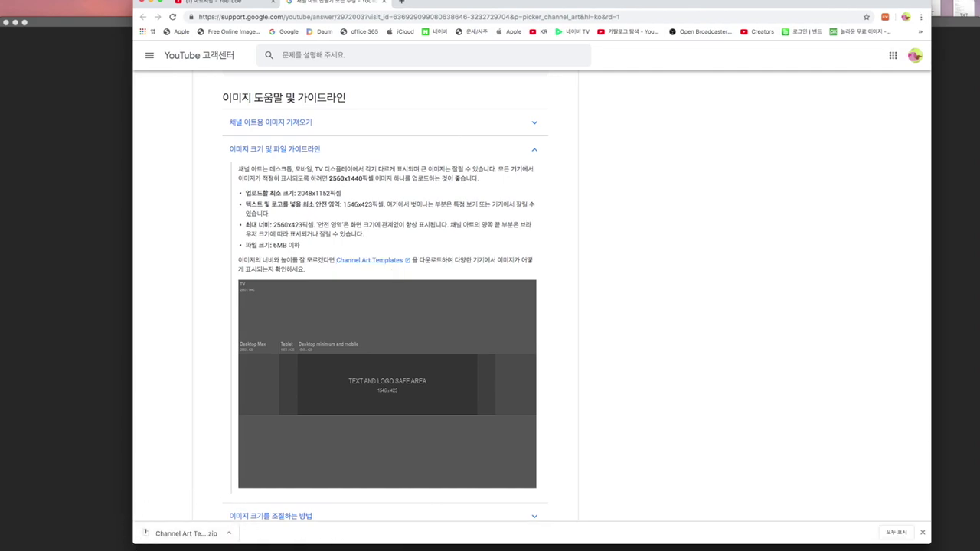
{"action": "left_click", "coordinate": [384, 4]}
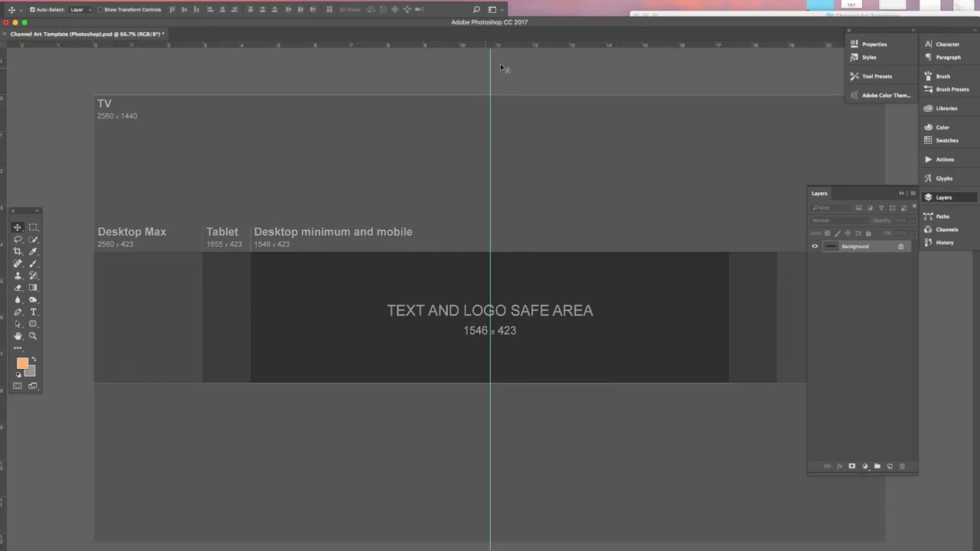
Place two horizontal and two vertical guides along the edges of the 1546 x 423 text and logo safe area in the Photoshop template
{"action": "left_click", "coordinate": [470, 45]}
{"action": "left_click_drag", "start_coordinate": [467, 46], "coordinate": [467, 252]}
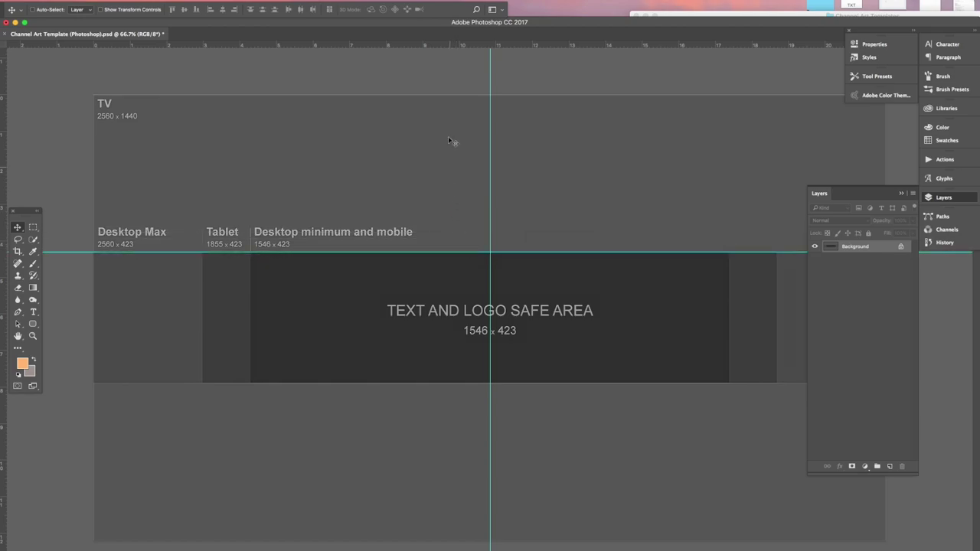
{"action": "left_click_drag", "start_coordinate": [447, 46], "coordinate": [446, 382]}
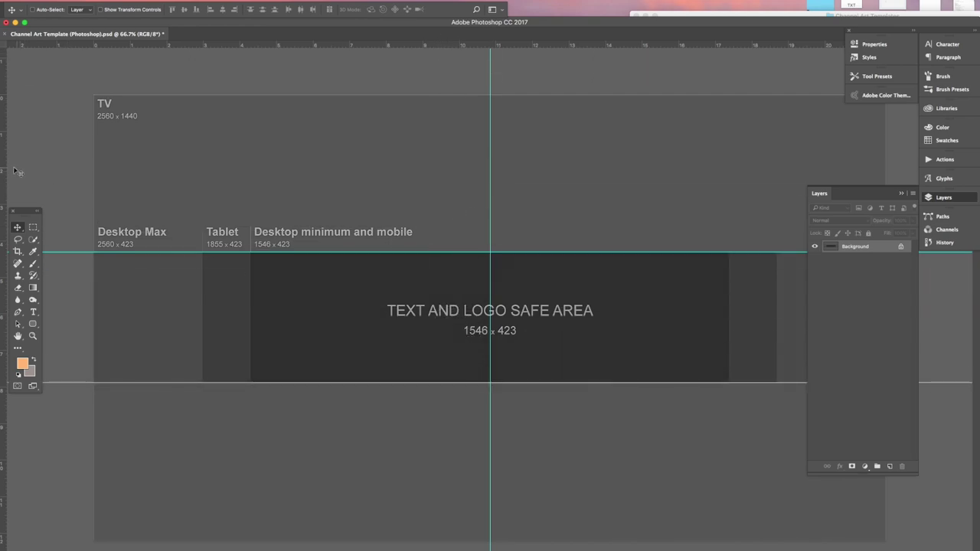
{"action": "left_click_drag", "start_coordinate": [3, 172], "coordinate": [250, 197]}
{"action": "left_click_drag", "start_coordinate": [8, 159], "coordinate": [728, 286]}
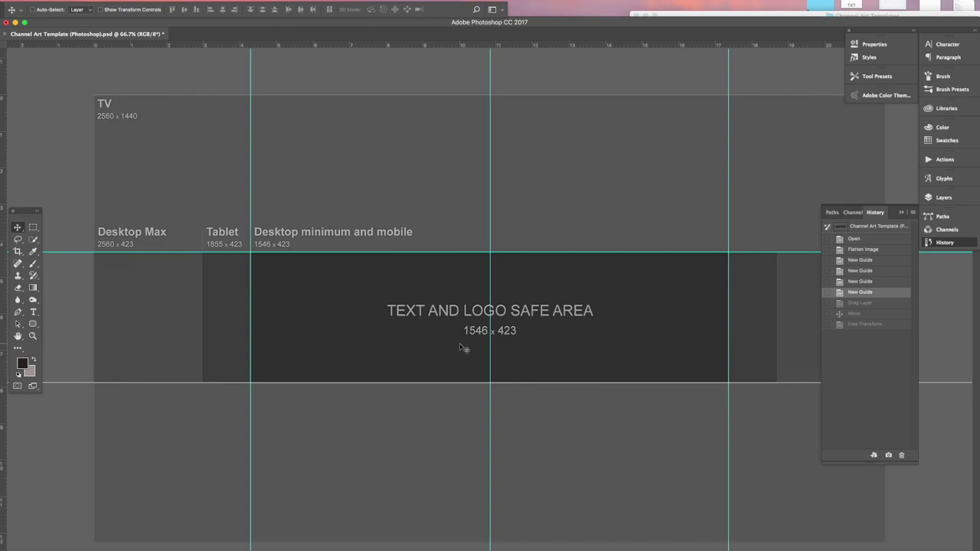
Open the photo side-dish-638660_1920.jpg
{"action": "key", "text": "super+o"}
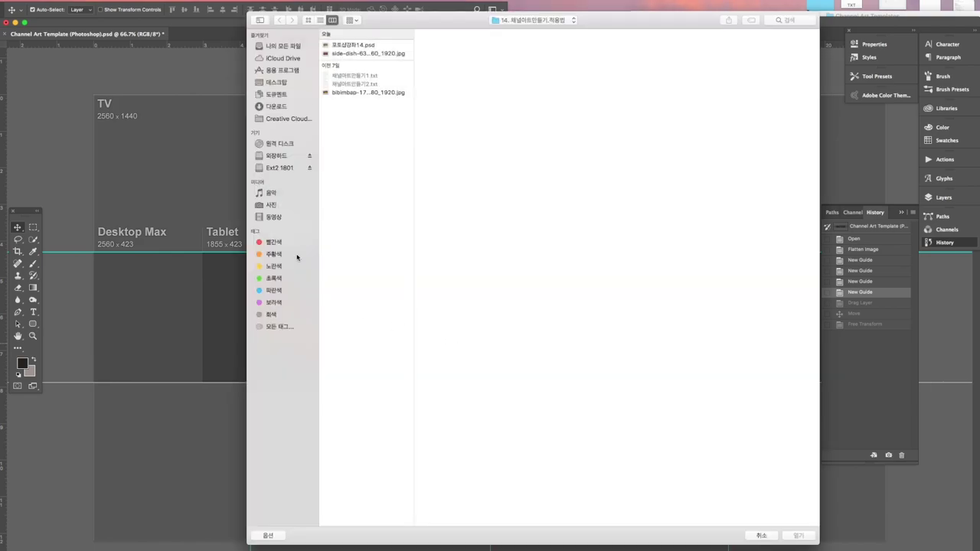
{"action": "left_click", "coordinate": [383, 53]}
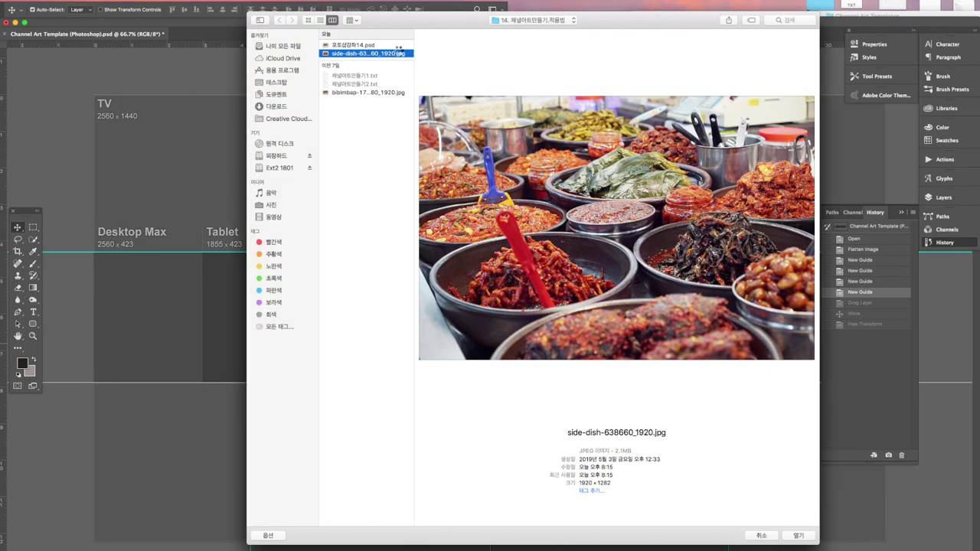
{"action": "double_click", "coordinate": [396, 52]}
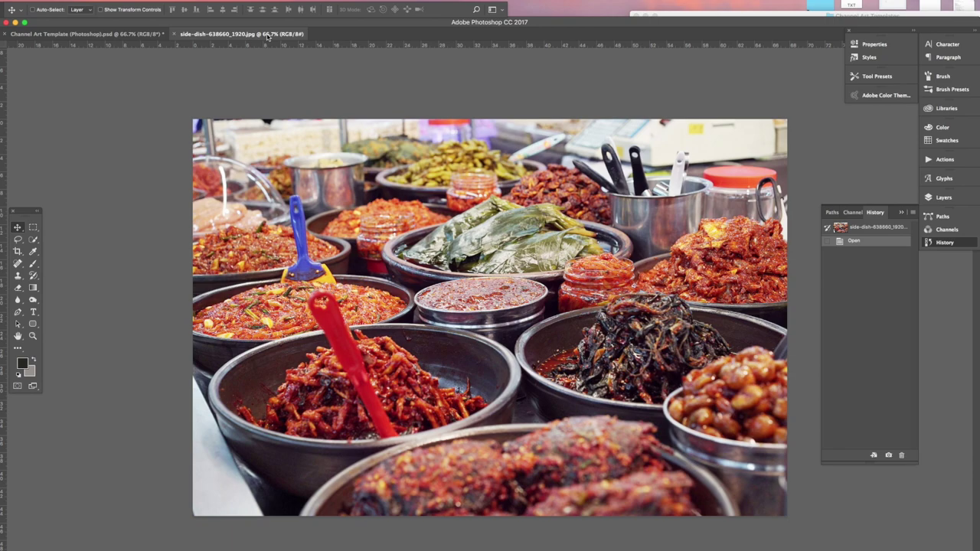
Copy the side-dish photo into the Channel Art Template document as a new layer
{"action": "left_click_drag", "start_coordinate": [267, 36], "coordinate": [581, 255]}
{"action": "left_click_drag", "start_coordinate": [653, 418], "coordinate": [355, 235]}
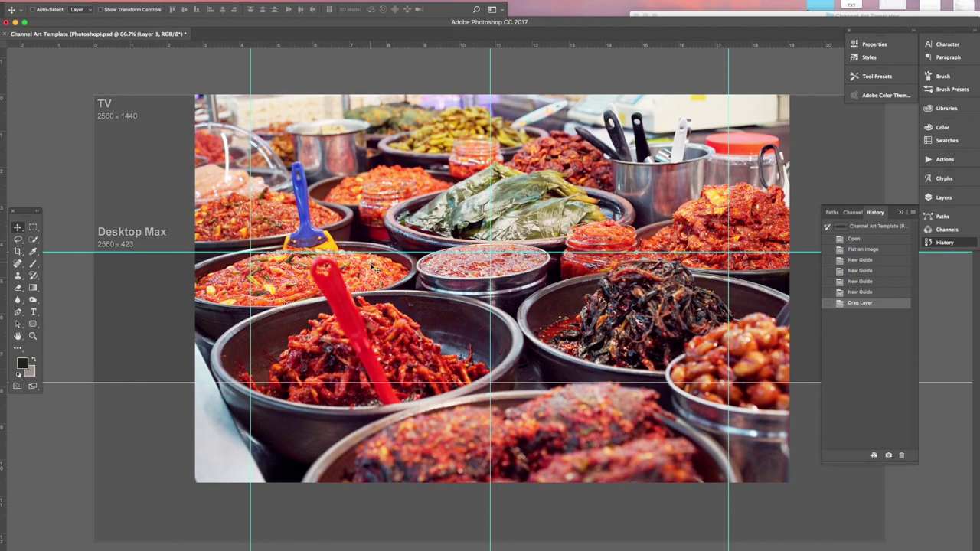
{"action": "key", "text": "ctrl+Tab"}
{"action": "left_click", "coordinate": [490, 254]}
Align the photo layer with the canvas's upper-left corner and enlarge it with Free Transform to cover the whole canvas
{"action": "left_click_drag", "start_coordinate": [400, 183], "coordinate": [299, 188]}
{"action": "key", "text": "super"}
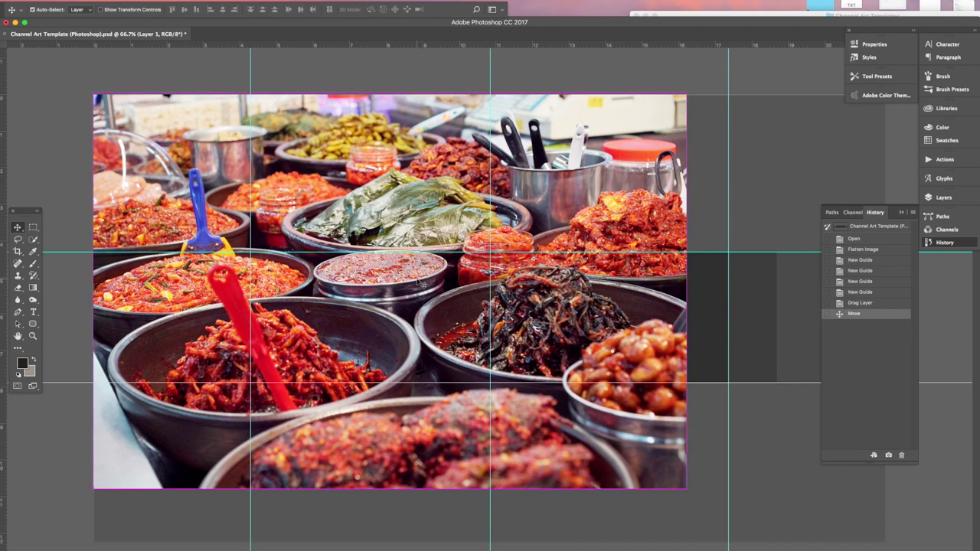
{"action": "key", "text": "super+t"}
{"action": "left_click_drag", "start_coordinate": [687, 487], "coordinate": [866, 545]}
{"action": "left_click_drag", "start_coordinate": [864, 150], "coordinate": [885, 153]}
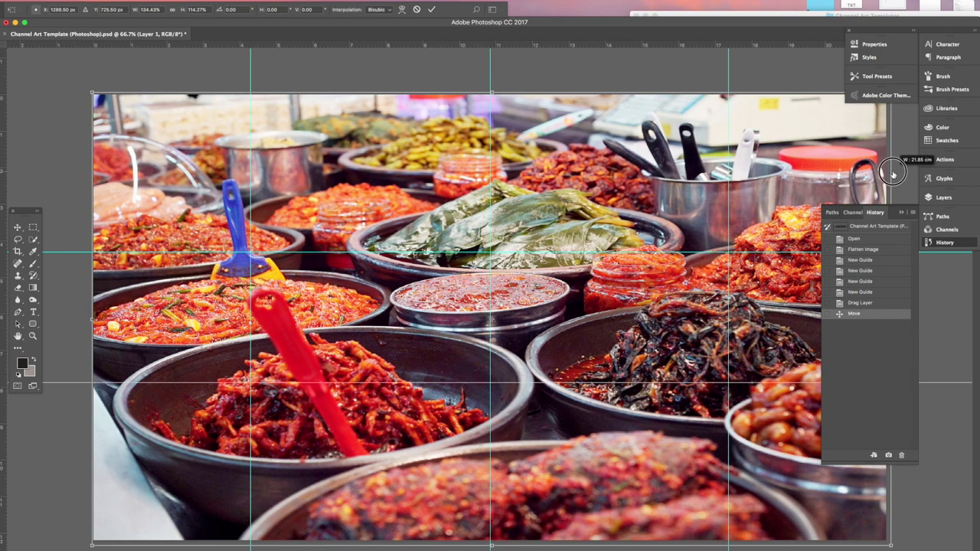
{"action": "key", "text": "Return"}
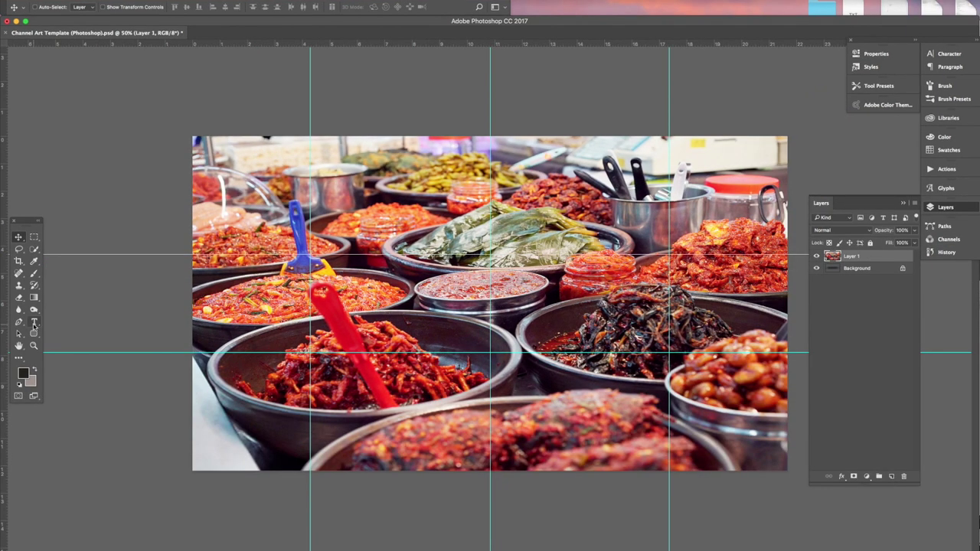
Add the horizontal text 반찬가게 over the photo and move it to the middle of the safe area
{"action": "left_click_drag", "start_coordinate": [34, 324], "coordinate": [69, 322]}
{"action": "left_click", "coordinate": [522, 282]}
{"action": "type", "text": "반찬가게"}
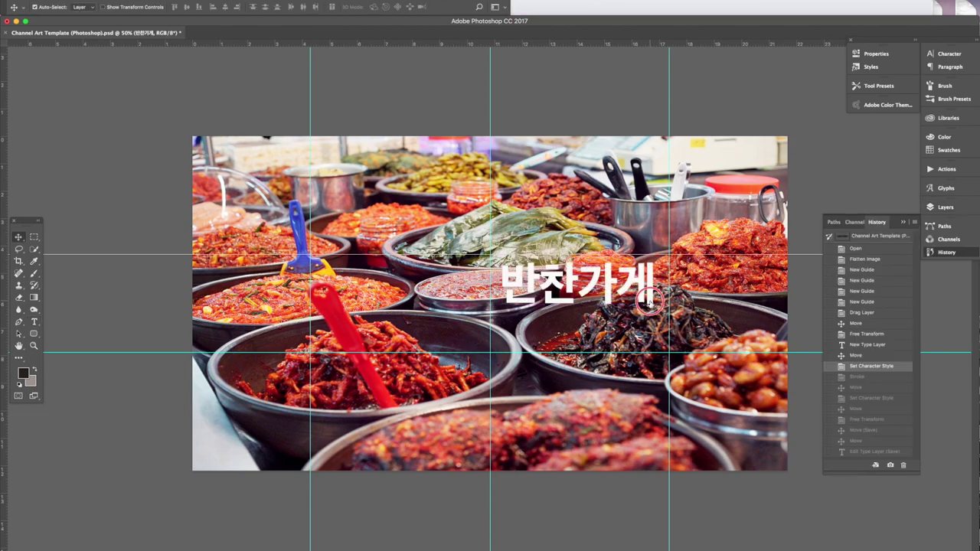
{"action": "left_click_drag", "start_coordinate": [649, 302], "coordinate": [561, 324]}
Edit the 반찬가게 text to put a space between each of its characters
{"action": "key", "text": "t"}
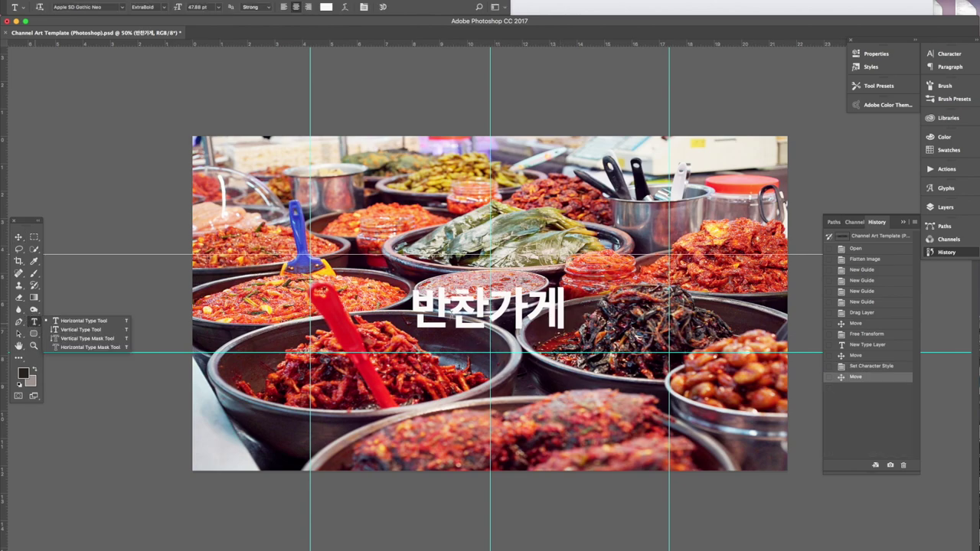
{"action": "left_click", "coordinate": [452, 310]}
{"action": "key", "text": "Right"}
{"action": "key", "text": "Right"}
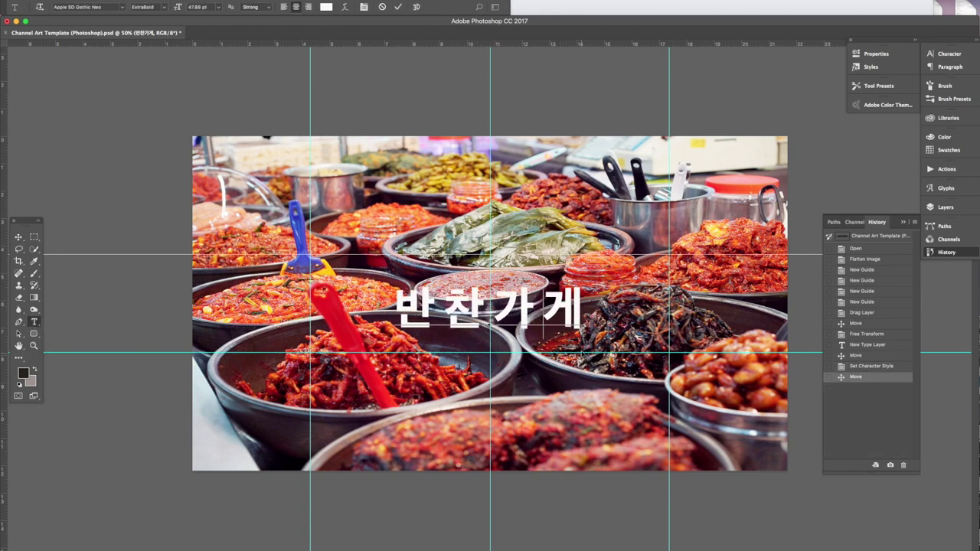
{"action": "left_click", "coordinate": [18, 237]}
Scale the text down to about 93% with Free Transform and recentre it on the vertical middle guide
{"action": "key", "text": "super+t"}
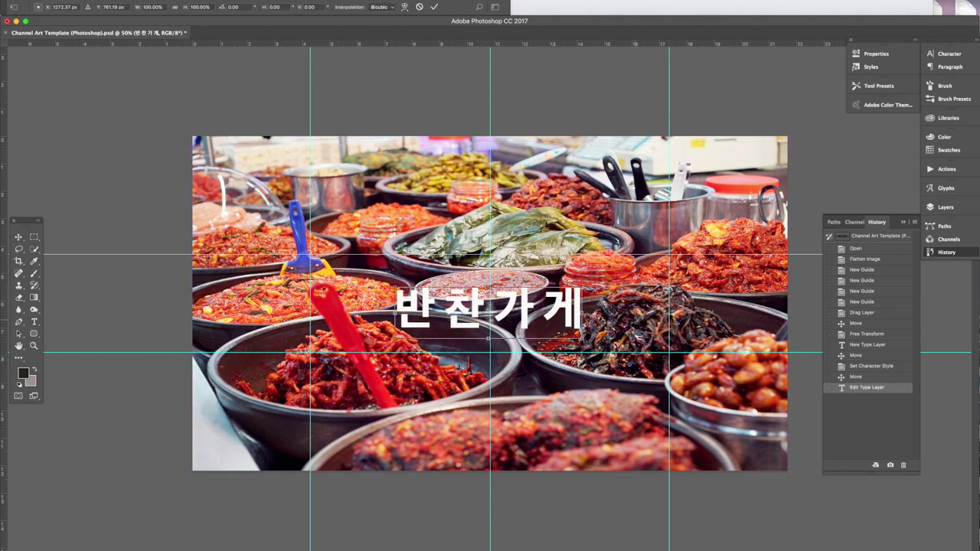
{"action": "left_click_drag", "start_coordinate": [394, 338], "coordinate": [406, 335]}
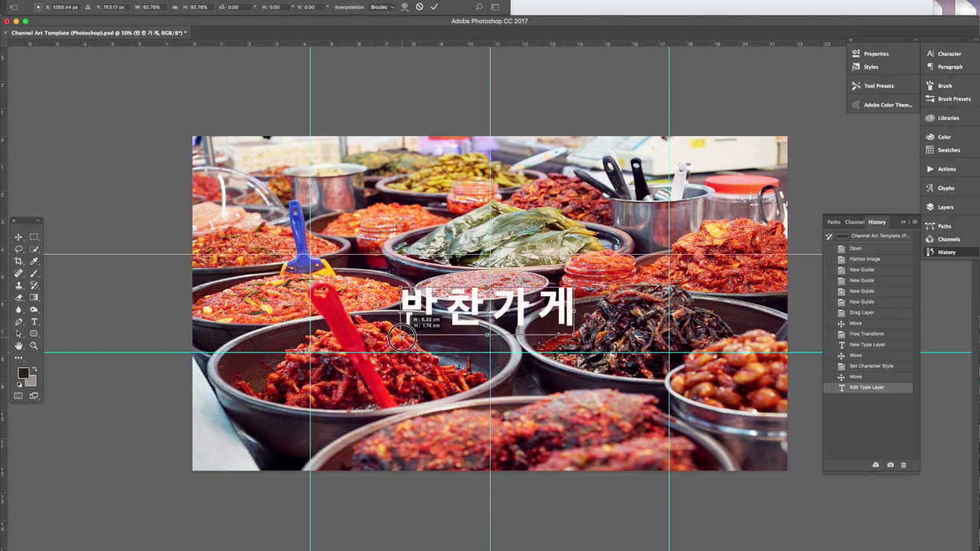
{"action": "left_click_drag", "start_coordinate": [524, 315], "coordinate": [527, 317]}
{"action": "key", "text": "Return"}
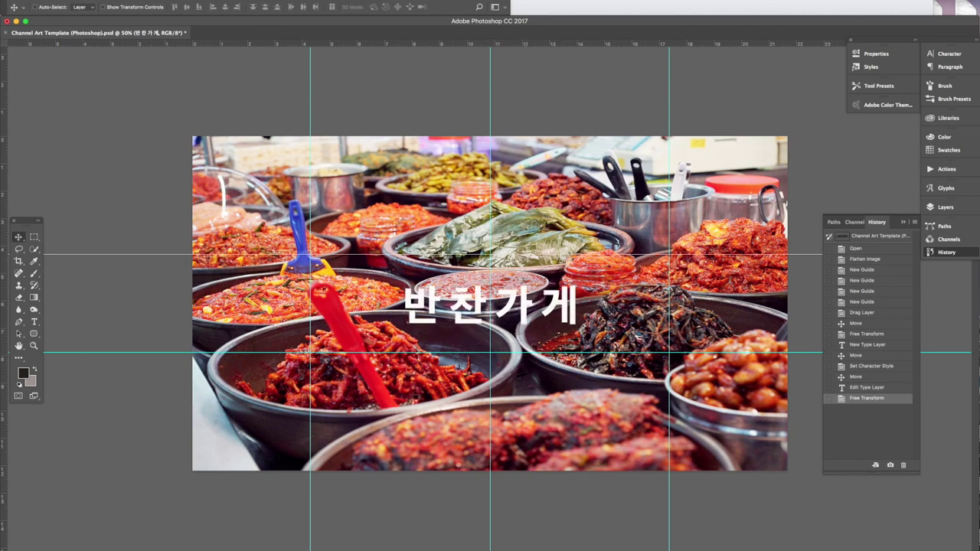
Show the preset layer styles and apply the blue gradient style with a yellow outline to the 반찬 가게 text
{"action": "left_click", "coordinate": [18, 236]}
{"action": "left_click", "coordinate": [238, 0]}
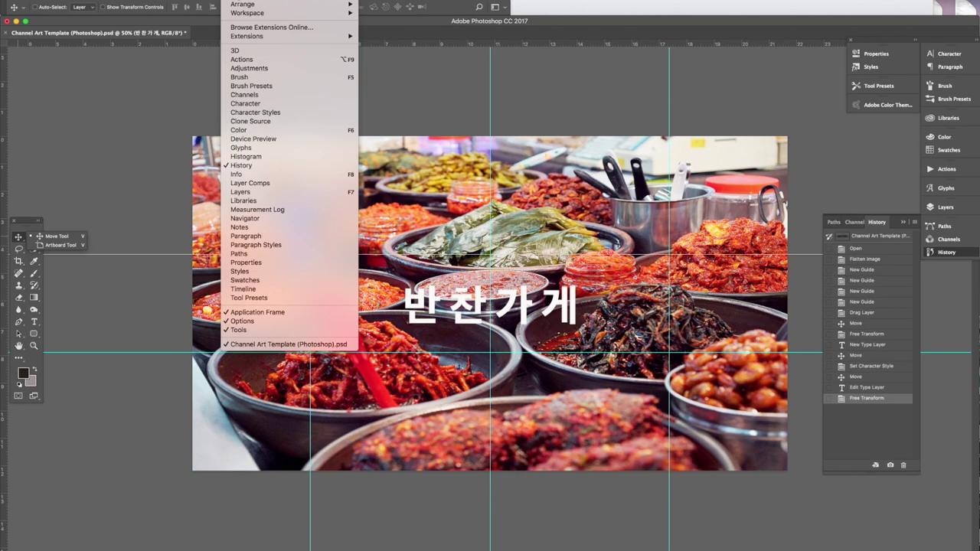
{"action": "left_click", "coordinate": [247, 271]}
{"action": "left_click", "coordinate": [754, 67]}
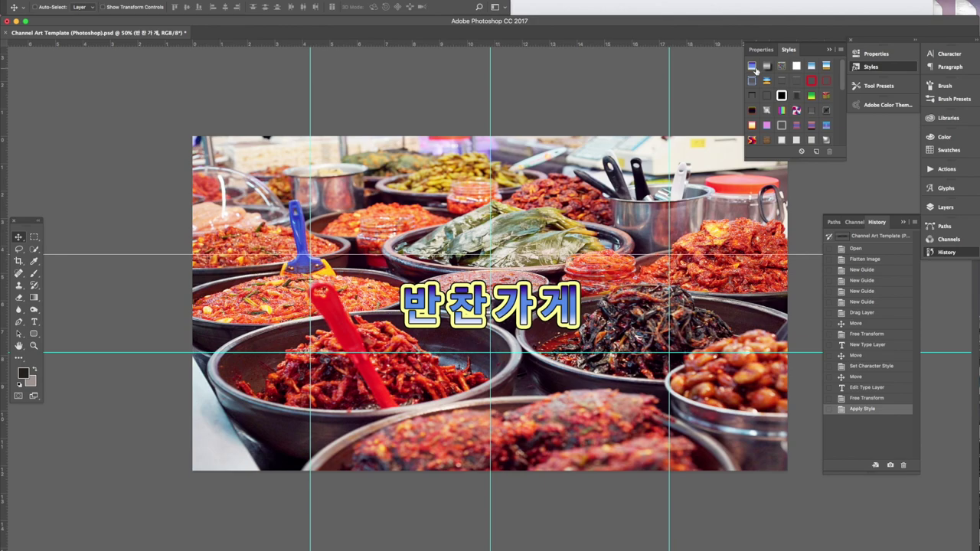
Try several other preset styles on the text, including black lettering on a thick white outline, and return to the blue gradient style
{"action": "left_click", "coordinate": [811, 66]}
{"action": "left_click", "coordinate": [826, 66]}
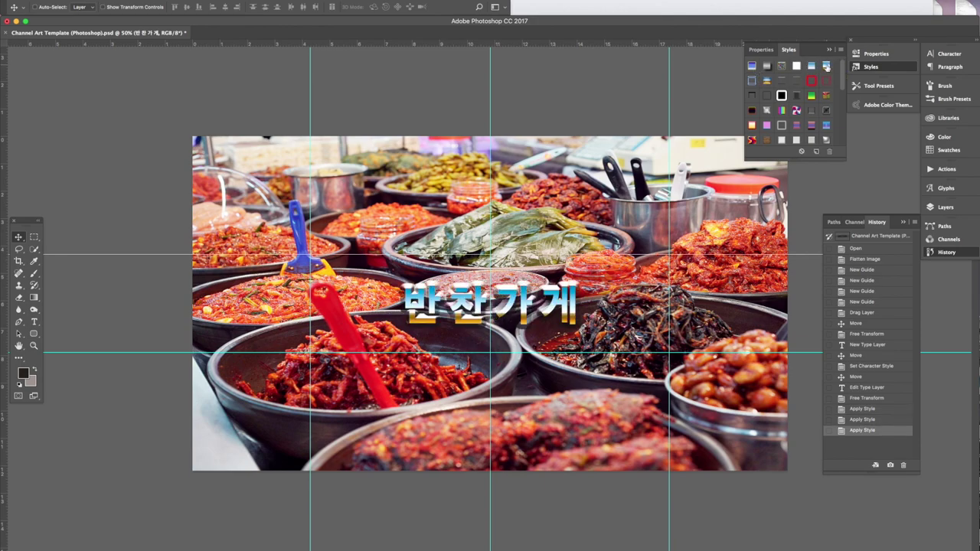
{"action": "left_click", "coordinate": [825, 140]}
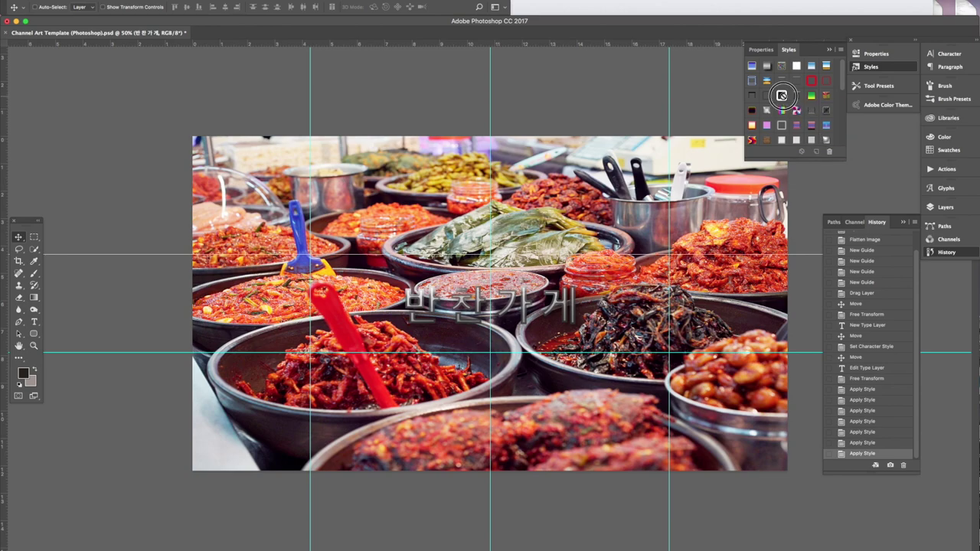
{"action": "left_click", "coordinate": [782, 95]}
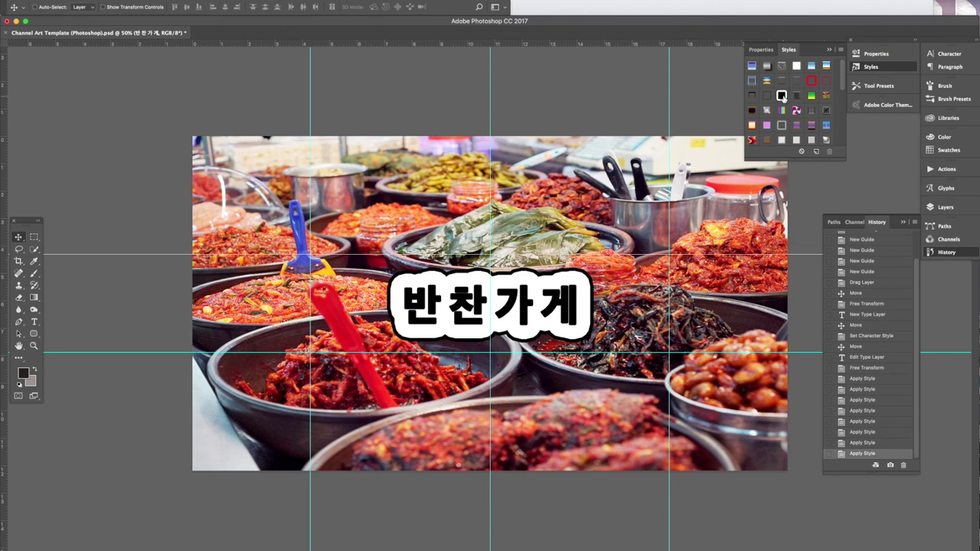
{"action": "left_click", "coordinate": [753, 67]}
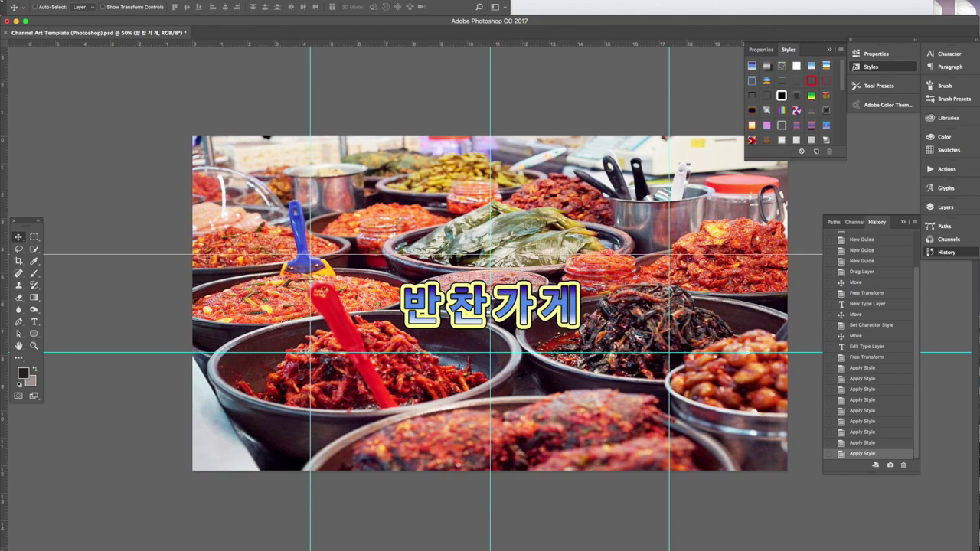
Save the finished channel art in JPEG format and switch back to the YouTube channel page in Chrome
{"action": "left_click", "coordinate": [46, 90]}
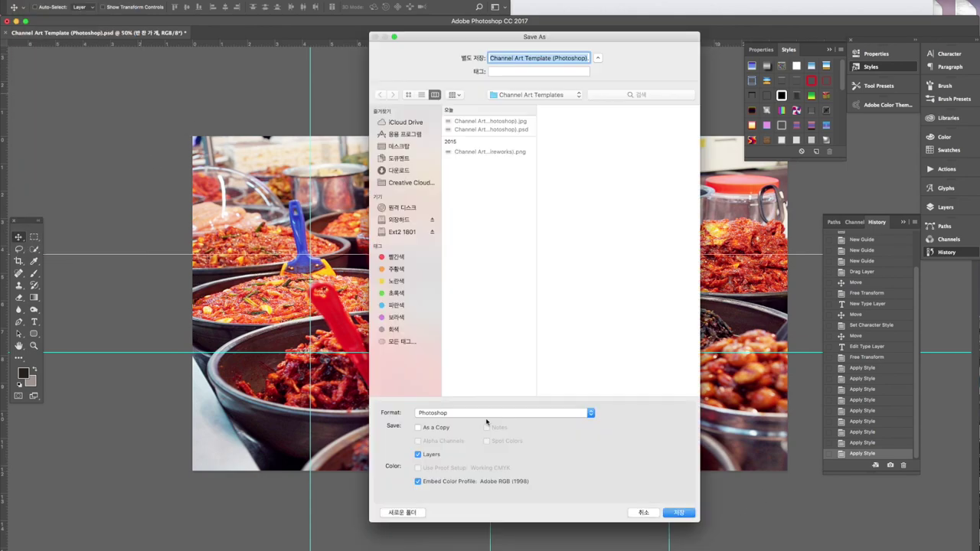
{"action": "left_click", "coordinate": [490, 414]}
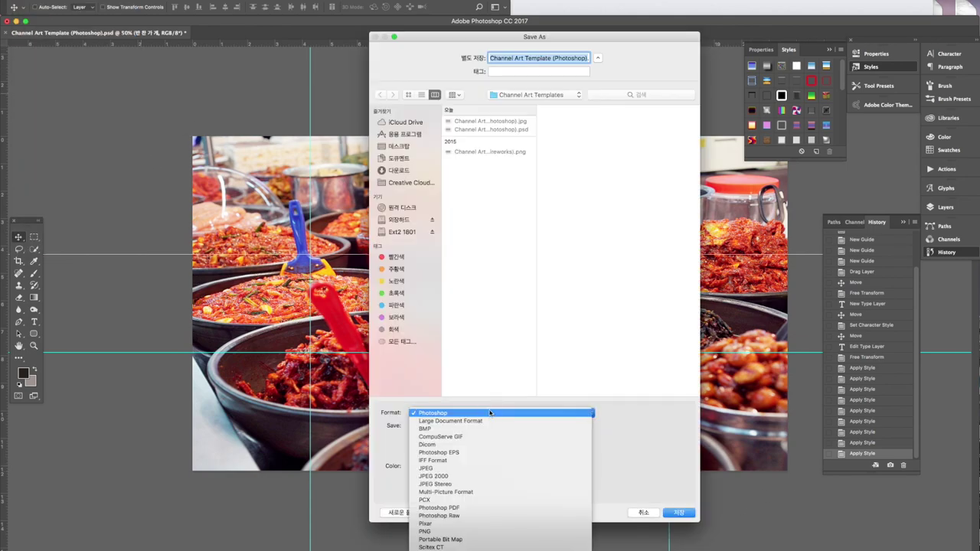
{"action": "left_click", "coordinate": [480, 468]}
{"action": "left_click", "coordinate": [679, 513]}
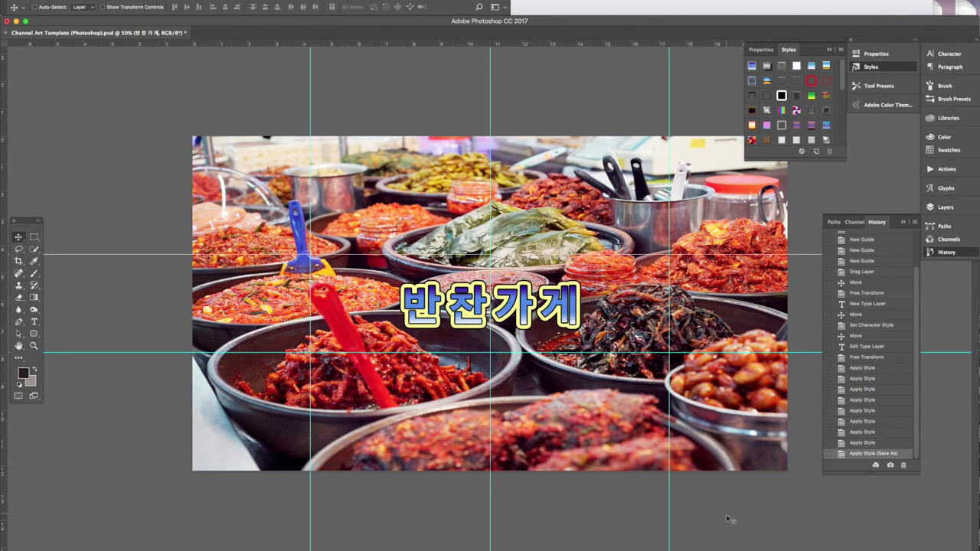
{"action": "key", "text": "super+s"}
{"action": "key", "text": "super+Tab"}
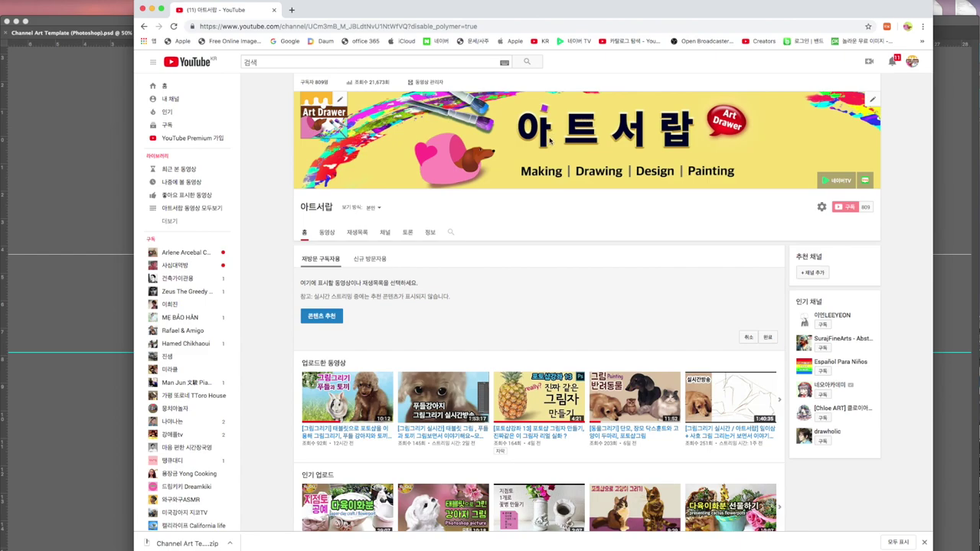
Start editing the channel's banner art and open the file chooser to upload a photo from the computer
{"action": "left_click", "coordinate": [873, 101]}
{"action": "left_click", "coordinate": [863, 129]}
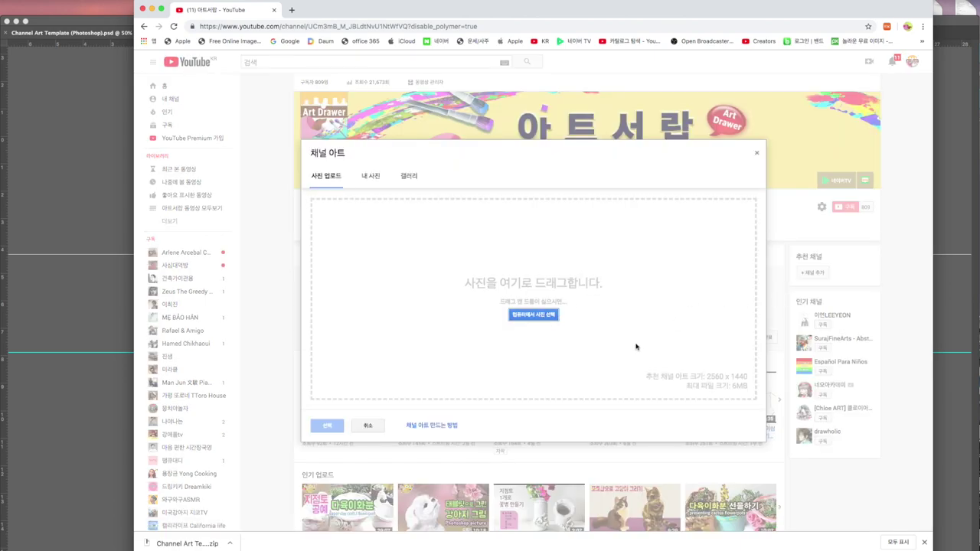
{"action": "left_click", "coordinate": [534, 315]}
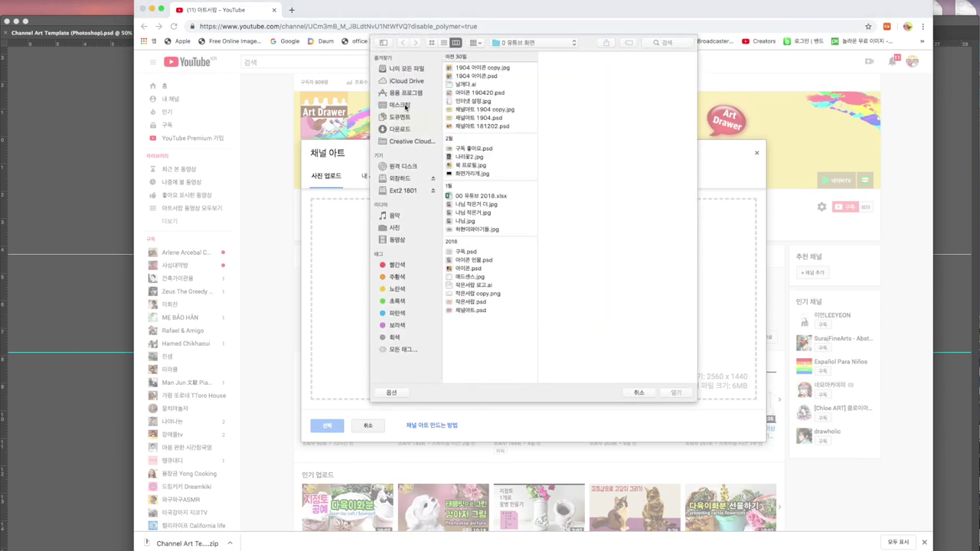
Upload Channel Art Template (Photoshop).jpg from the Channel Art Templates folder in Downloads and apply it as the channel art
{"action": "left_click", "coordinate": [407, 131]}
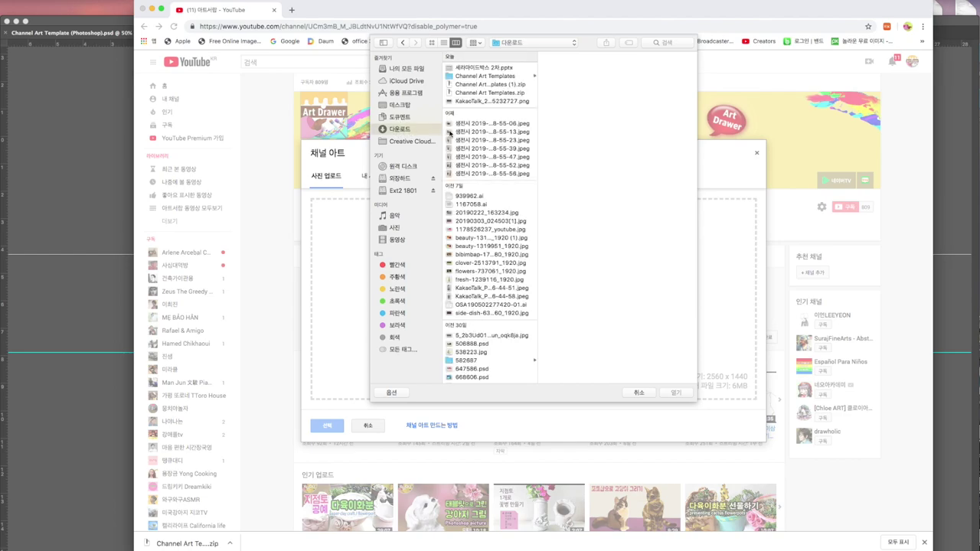
{"action": "left_click", "coordinate": [494, 75]}
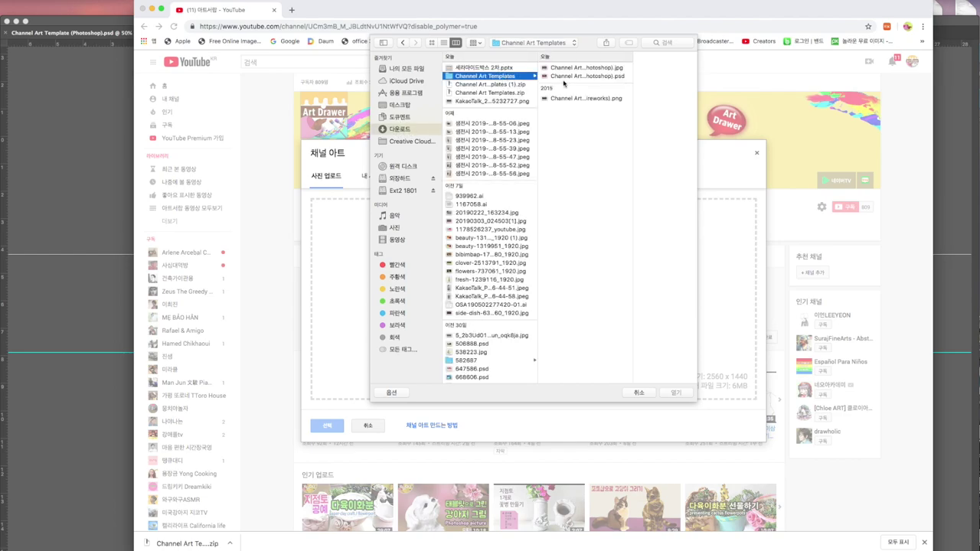
{"action": "left_click", "coordinate": [617, 68]}
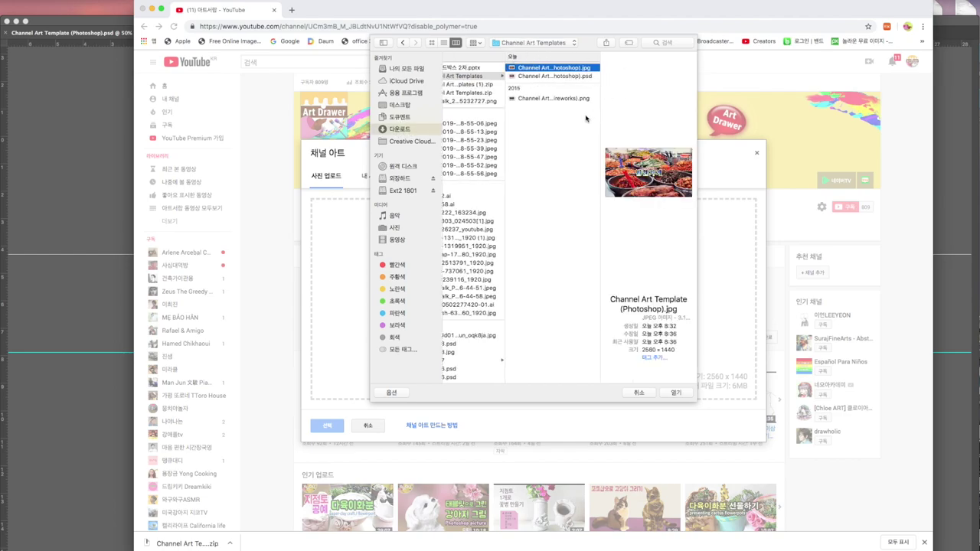
{"action": "key", "text": "Return"}
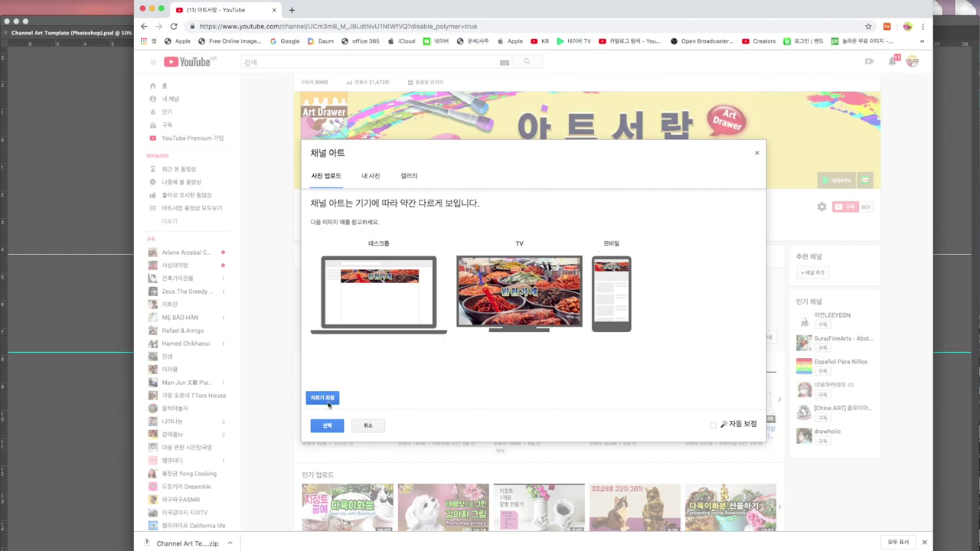
{"action": "left_click", "coordinate": [327, 426]}
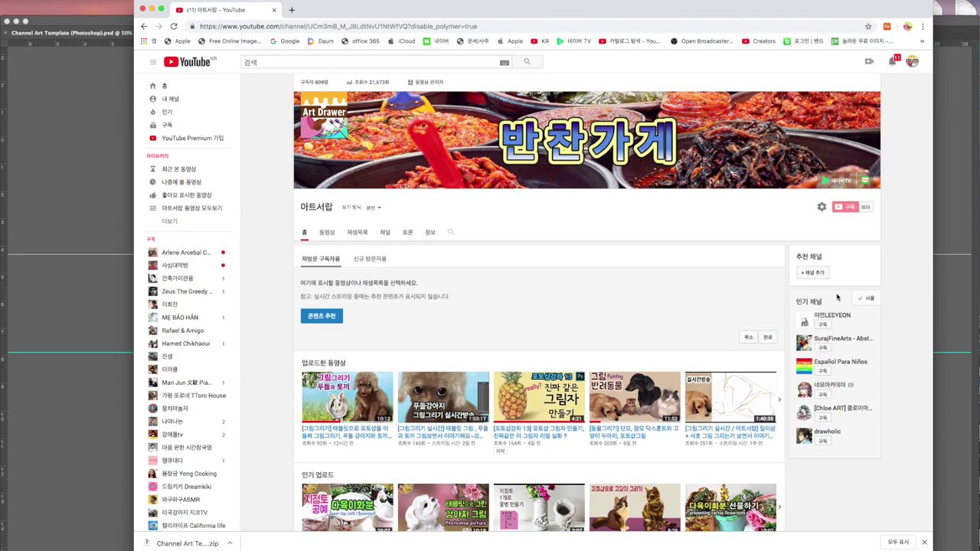
Switch back to Photoshop and hide all panels around the channel art document
{"action": "key", "text": "super+Tab"}
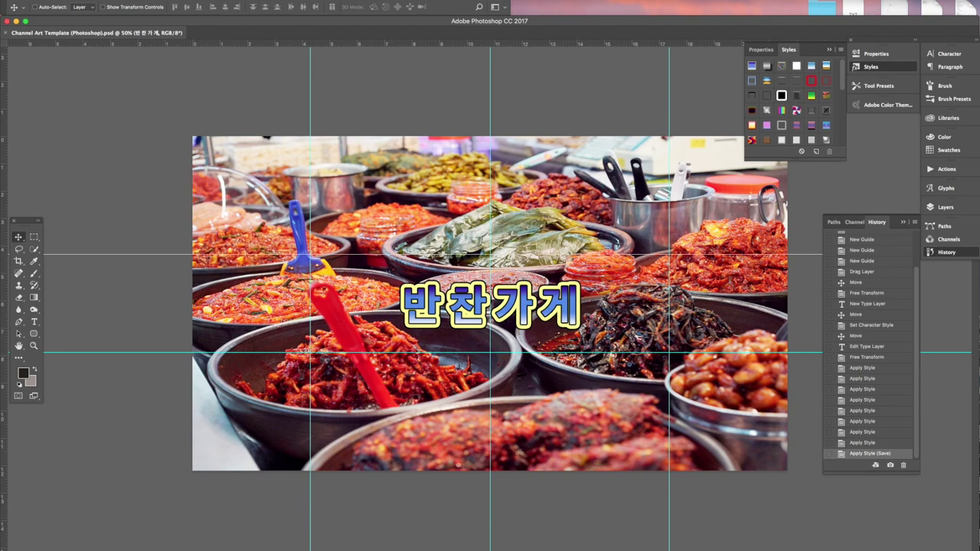
{"action": "key", "text": "Tab"}
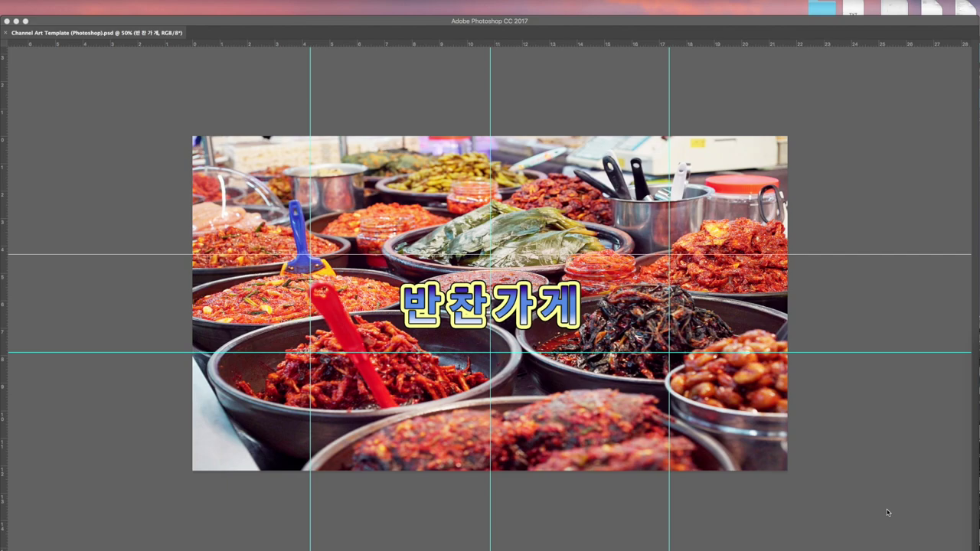